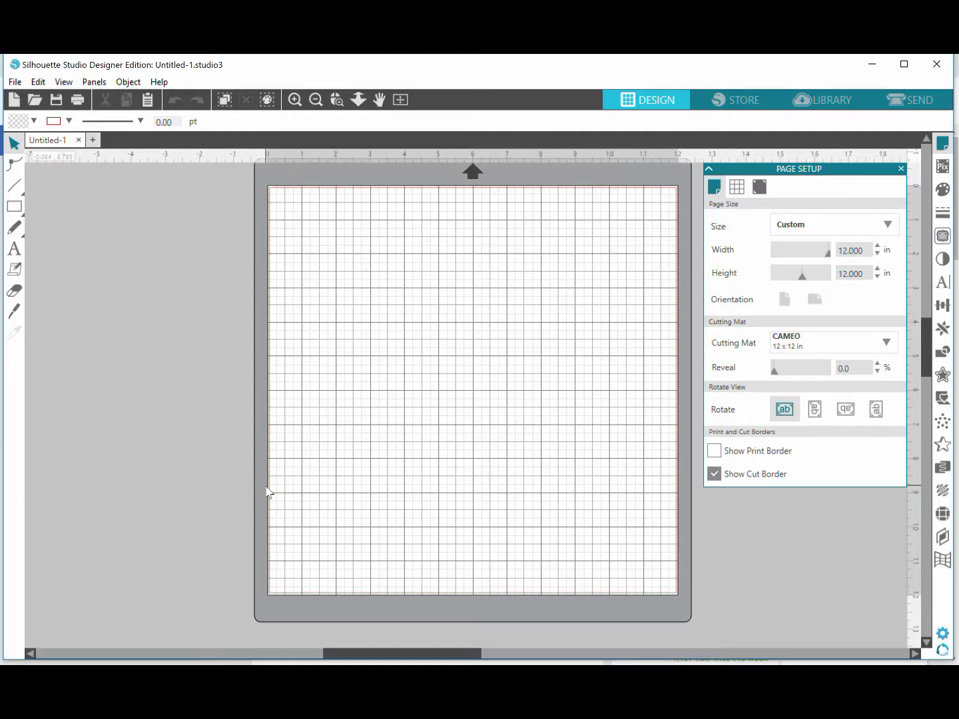
# Open scarecrow-whole.svg from the fallscarecrow folder and zoom out to show the whole mat.
pyautogui.click(278, 485)
pyautogui.click(33, 101)
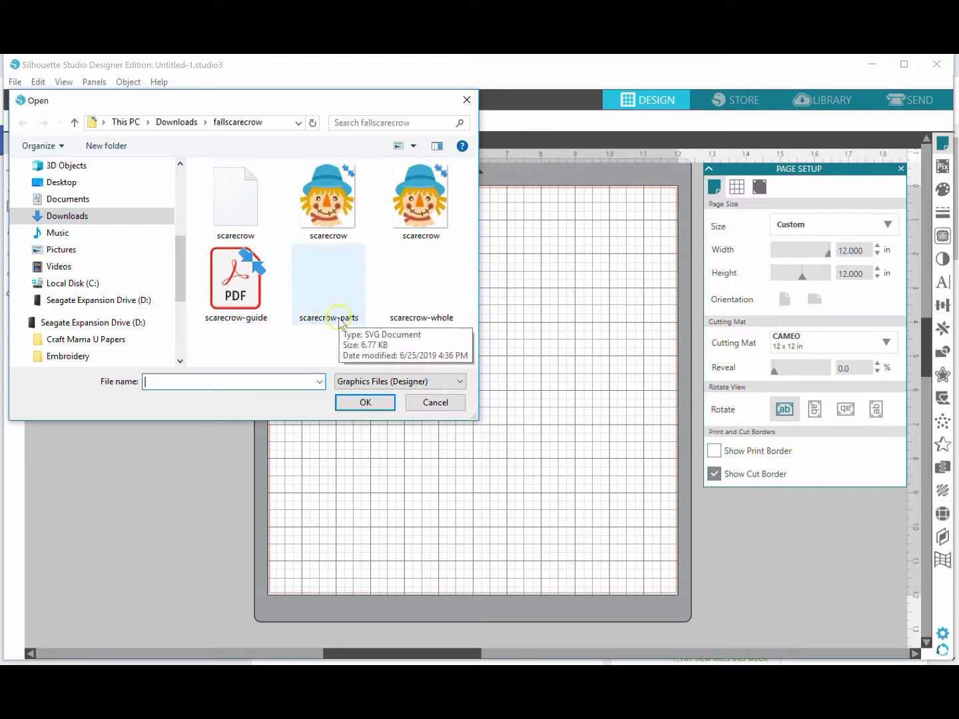
pyautogui.doubleClick(436, 284)
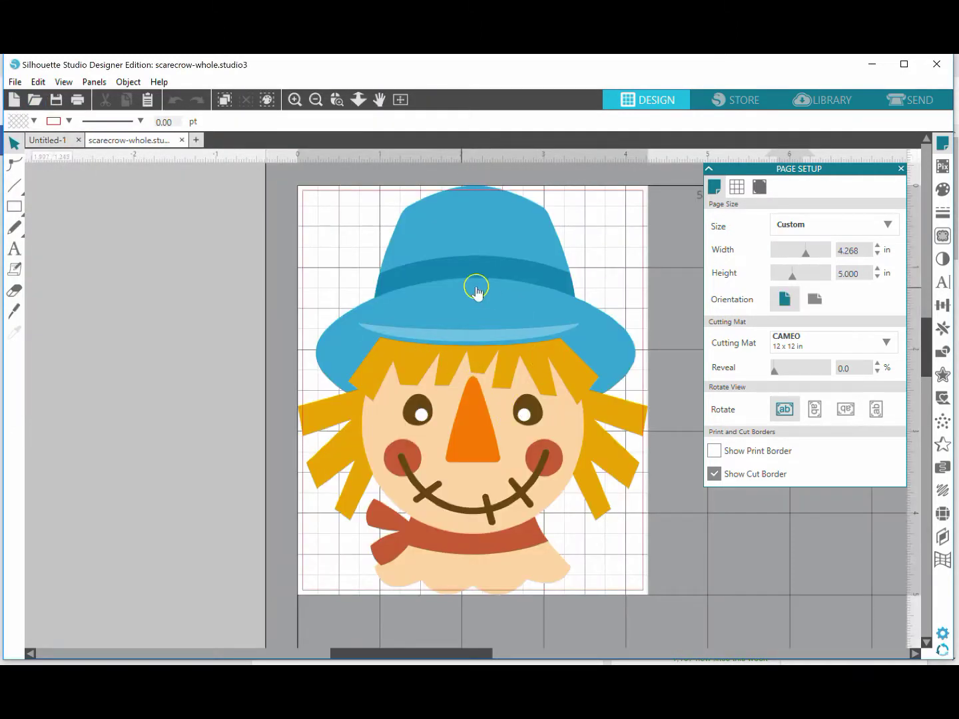
pyautogui.click(315, 99)
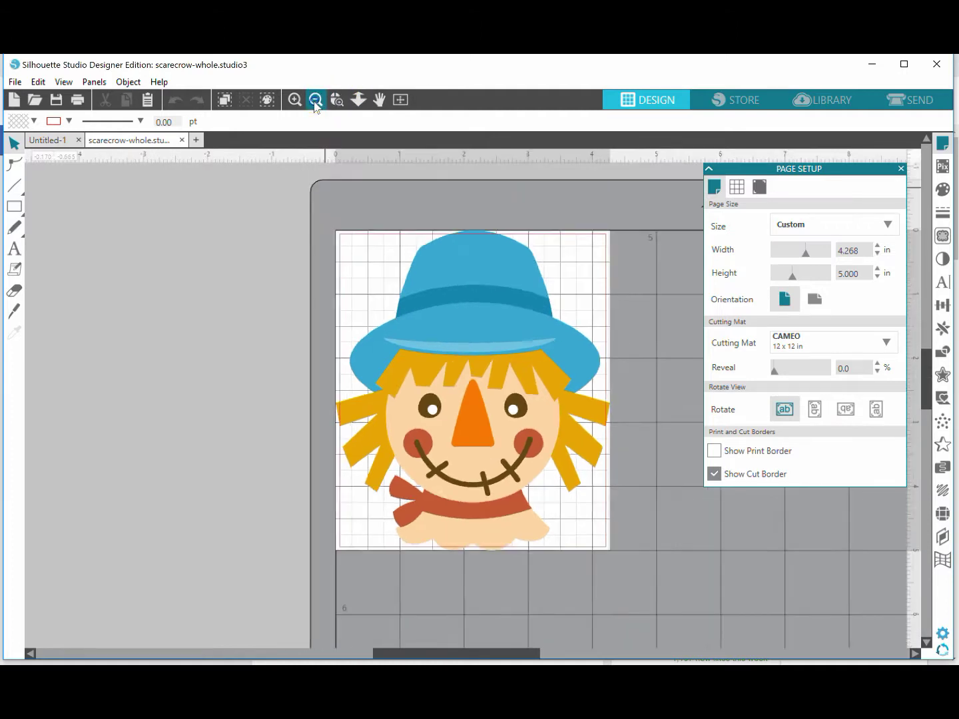
pyautogui.click(315, 99)
pyautogui.press('space')
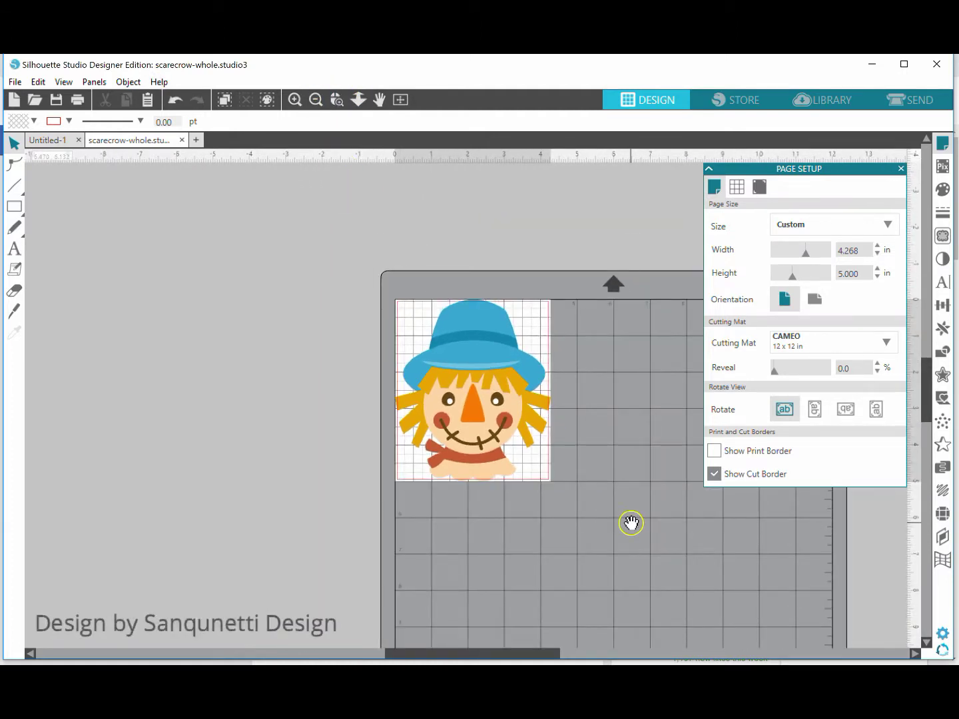
pyautogui.moveTo(631, 522); pyautogui.dragTo(438, 405)
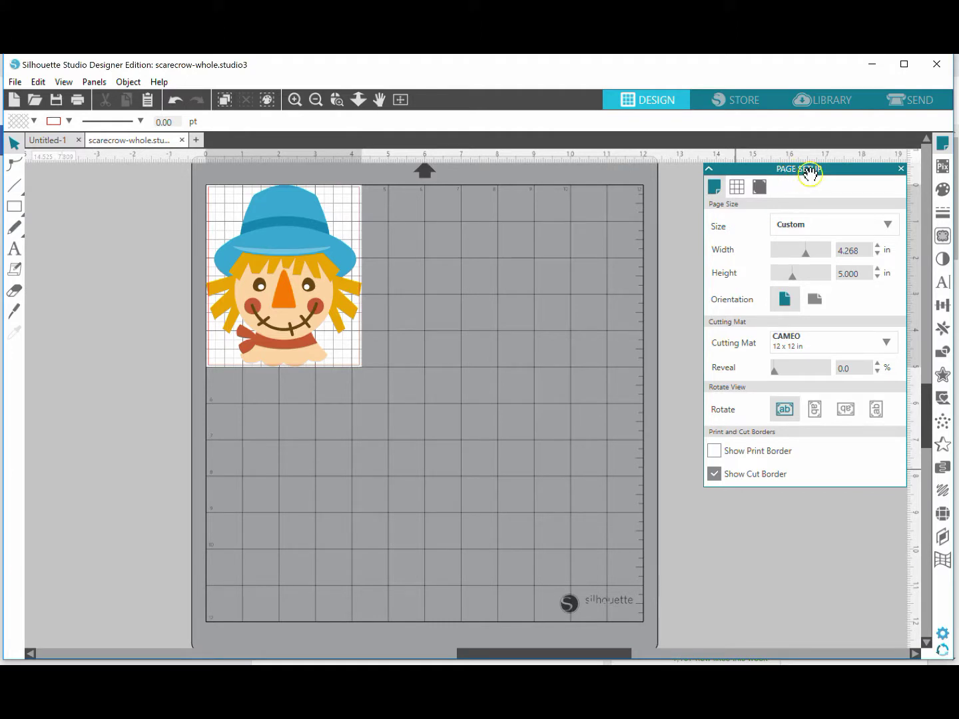
# Set the page size to Automatic (CAMEO) 12 x 12 in and nudge the scarecrow right and down.
pyautogui.click(858, 258)
pyautogui.click(887, 224)
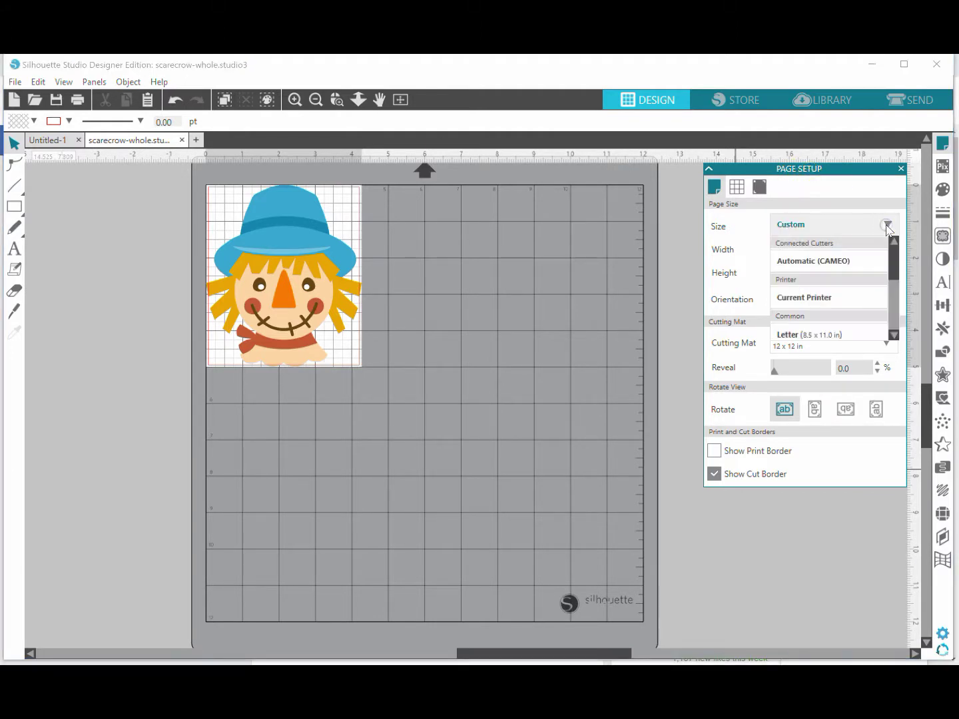
pyautogui.click(846, 261)
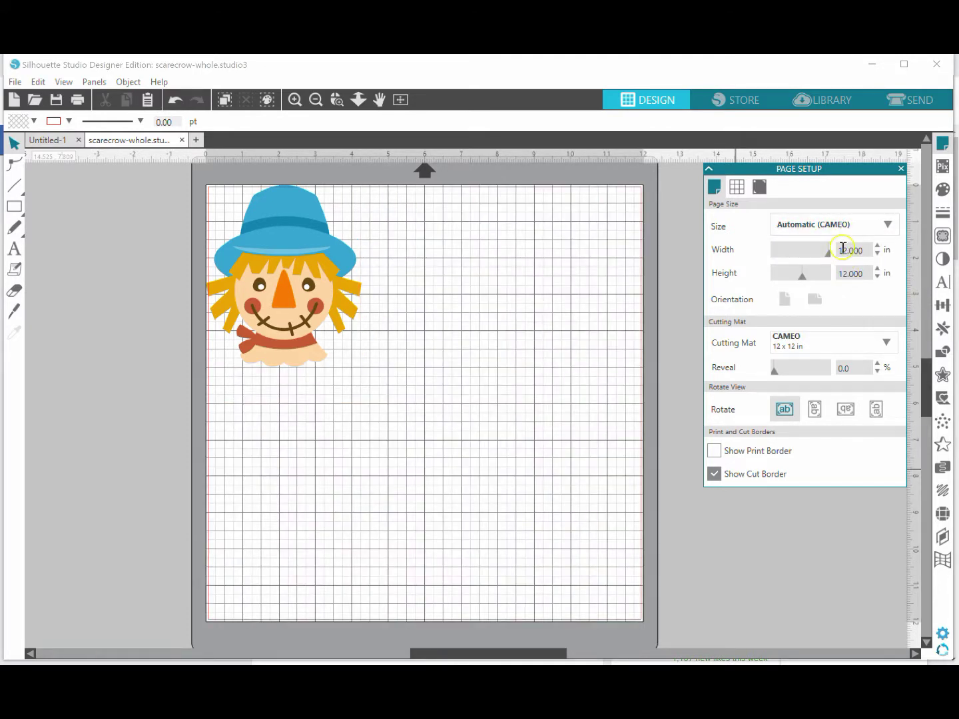
pyautogui.click(826, 273)
pyautogui.moveTo(281, 287); pyautogui.dragTo(318, 303)
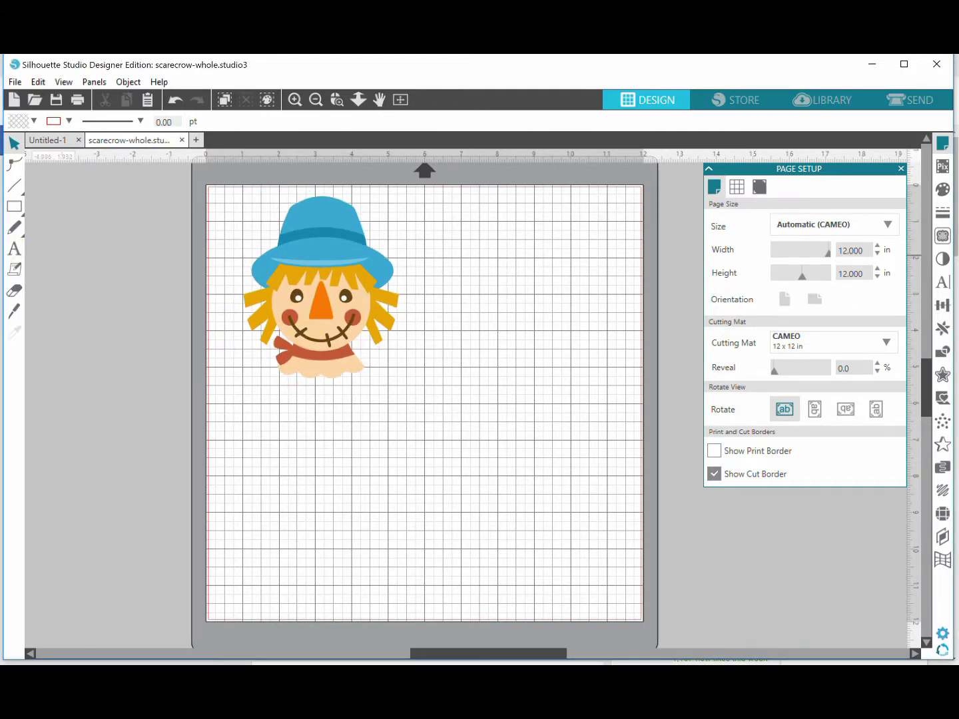
pyautogui.moveTo(16, 207)
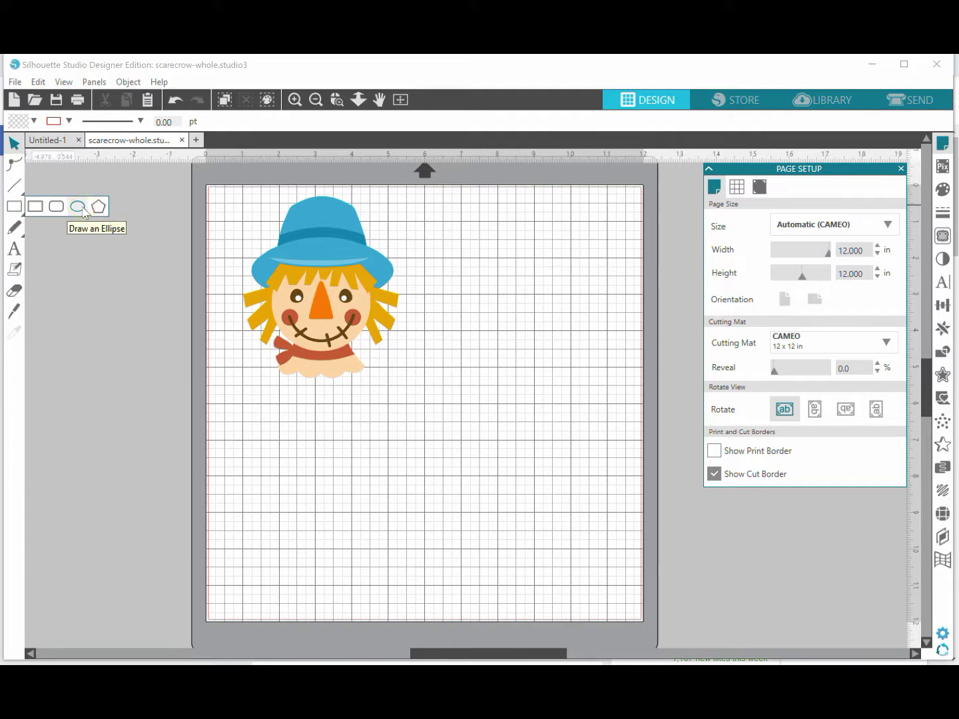
# Draw a thin 3.180 x 0.251 in rectangle beneath the scarecrow, then select the scarecrow.
pyautogui.click(35, 206)
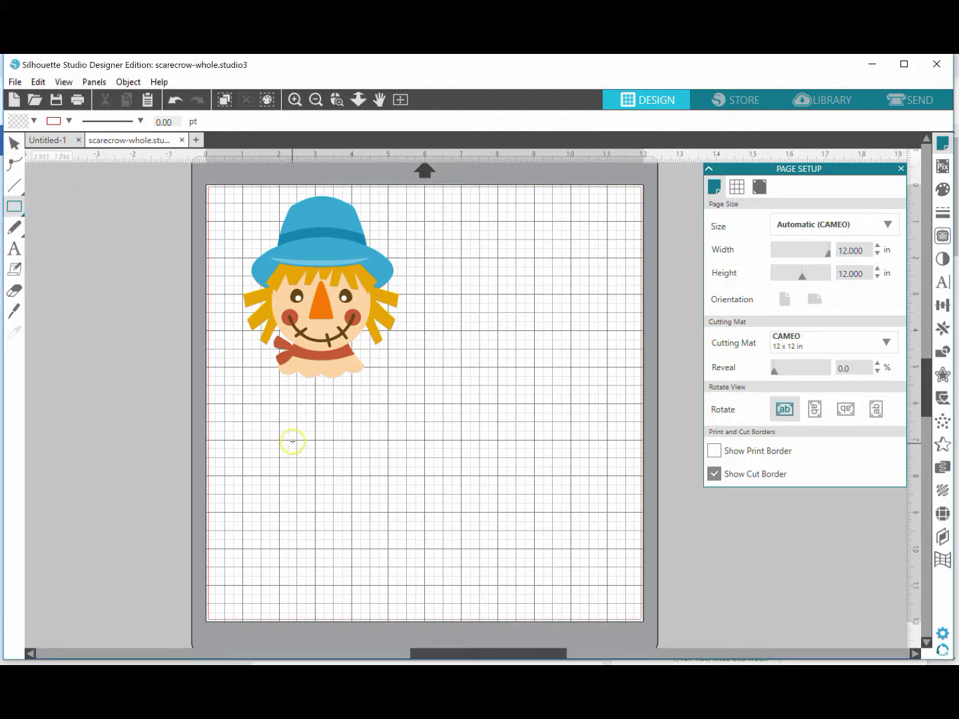
pyautogui.moveTo(265, 392); pyautogui.dragTo(377, 397)
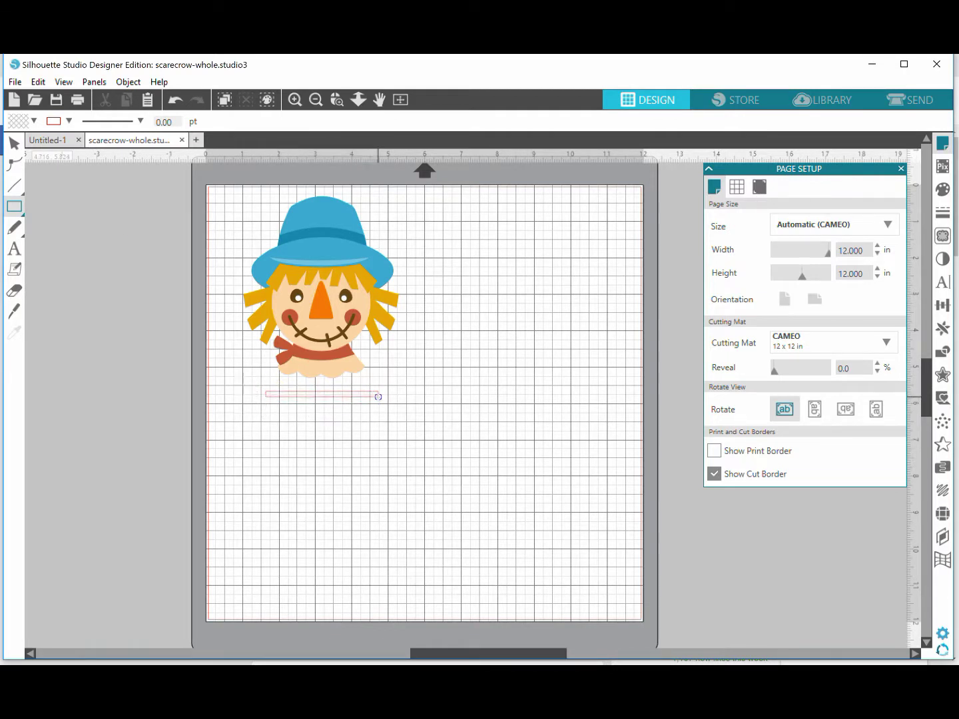
pyautogui.click(14, 142)
pyautogui.click(333, 402)
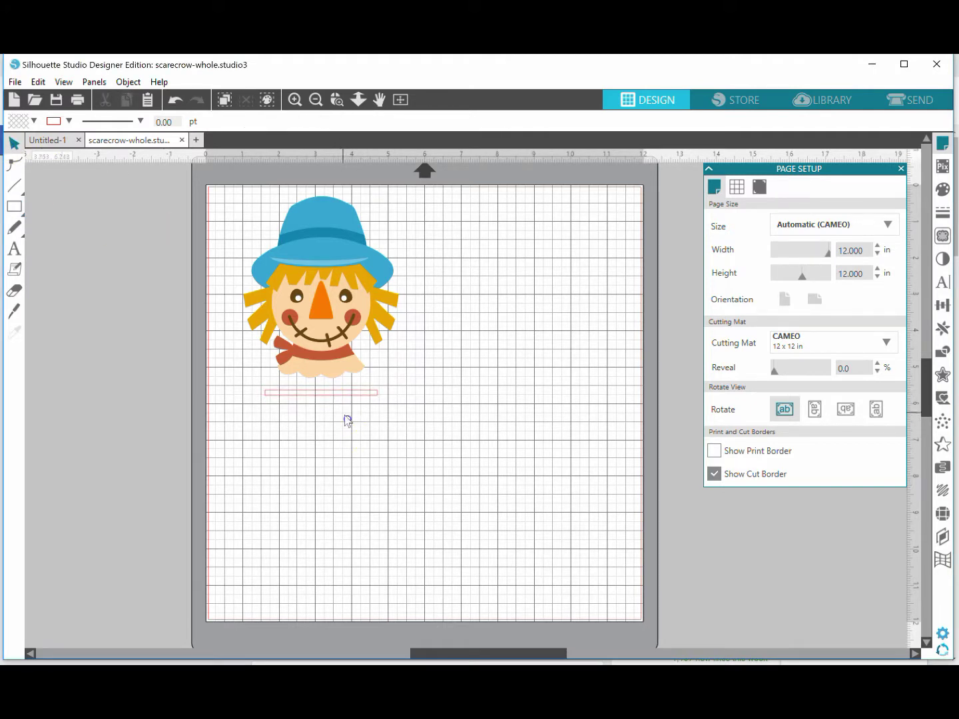
pyautogui.click(328, 311)
# Ungroup the scarecrow into separate pieces, deselect them, and switch to the Send screen.
pyautogui.rightClick(329, 317)
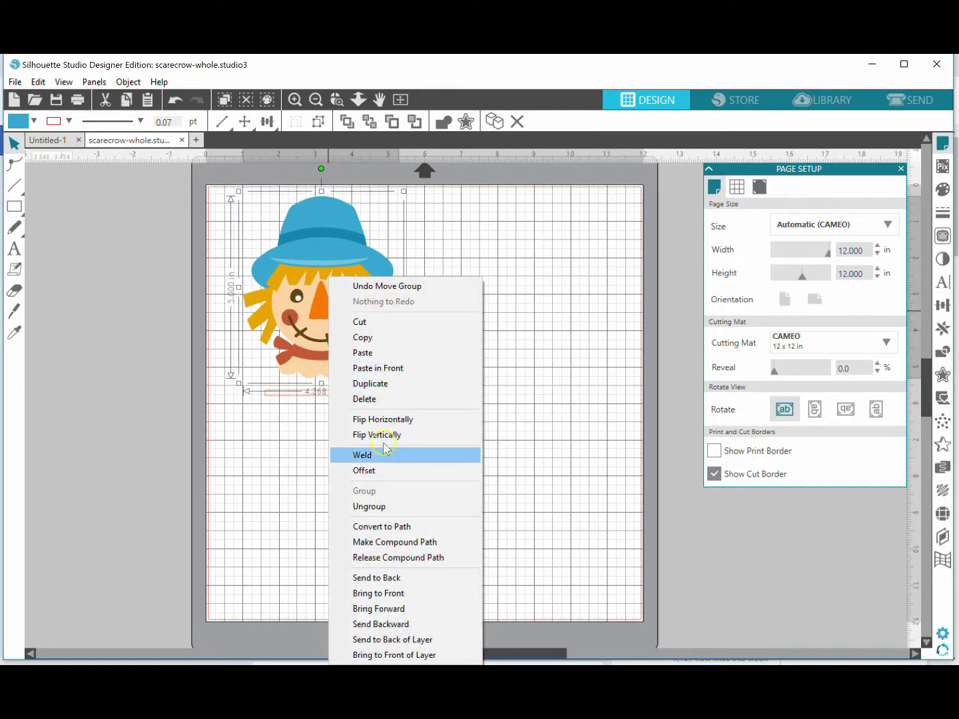
pyautogui.click(369, 507)
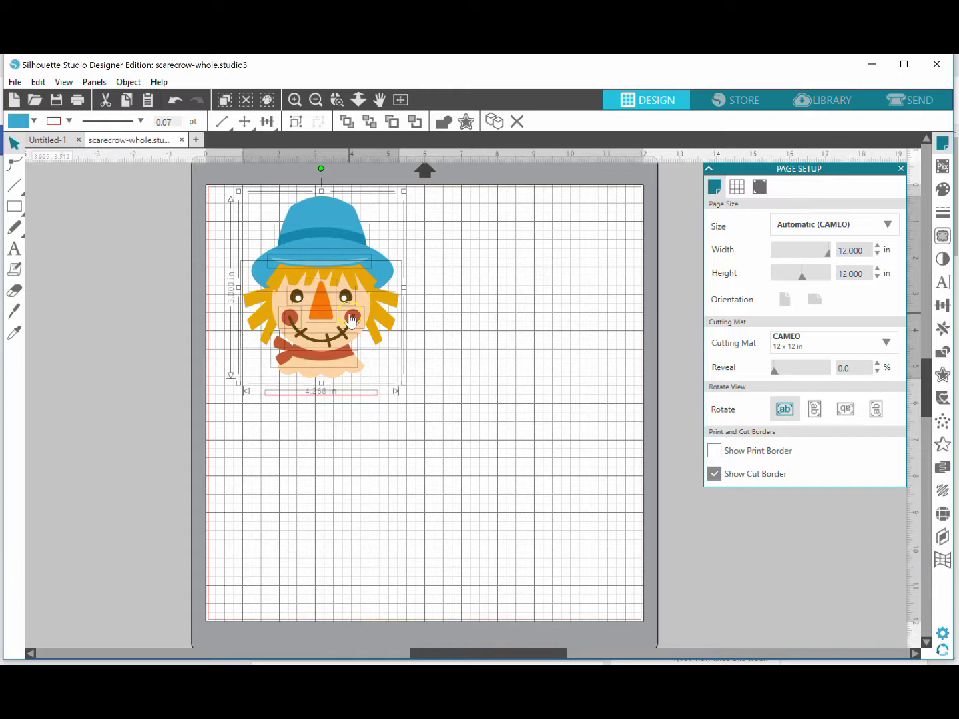
pyautogui.click(343, 447)
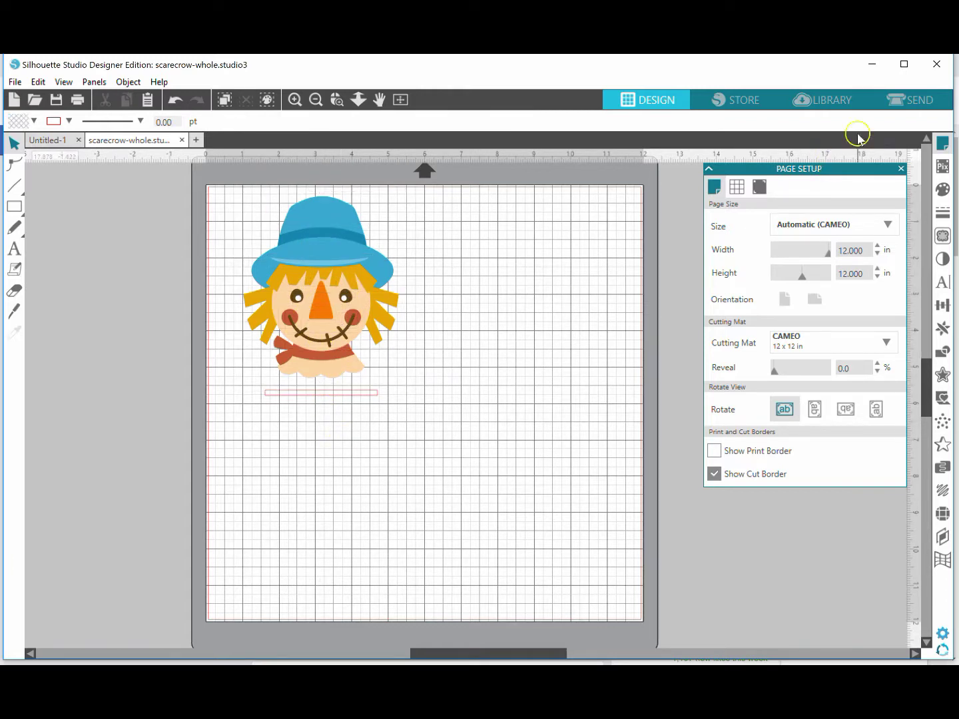
pyautogui.click(909, 99)
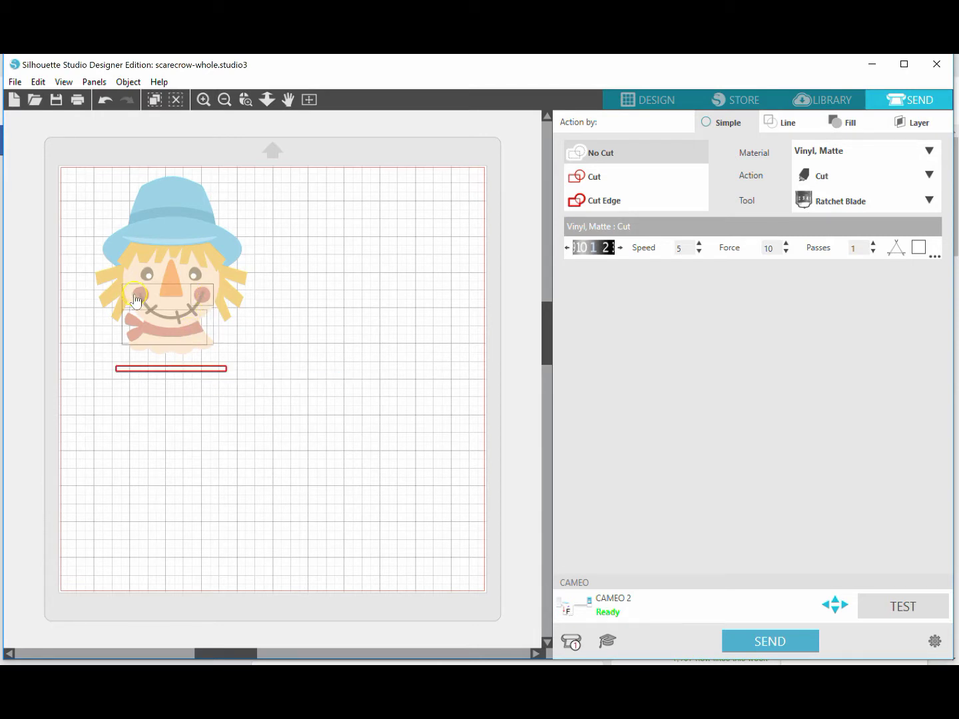
# Raise the blade depth from 2 to 3 and leave the nose set to No Cut.
pyautogui.click(602, 182)
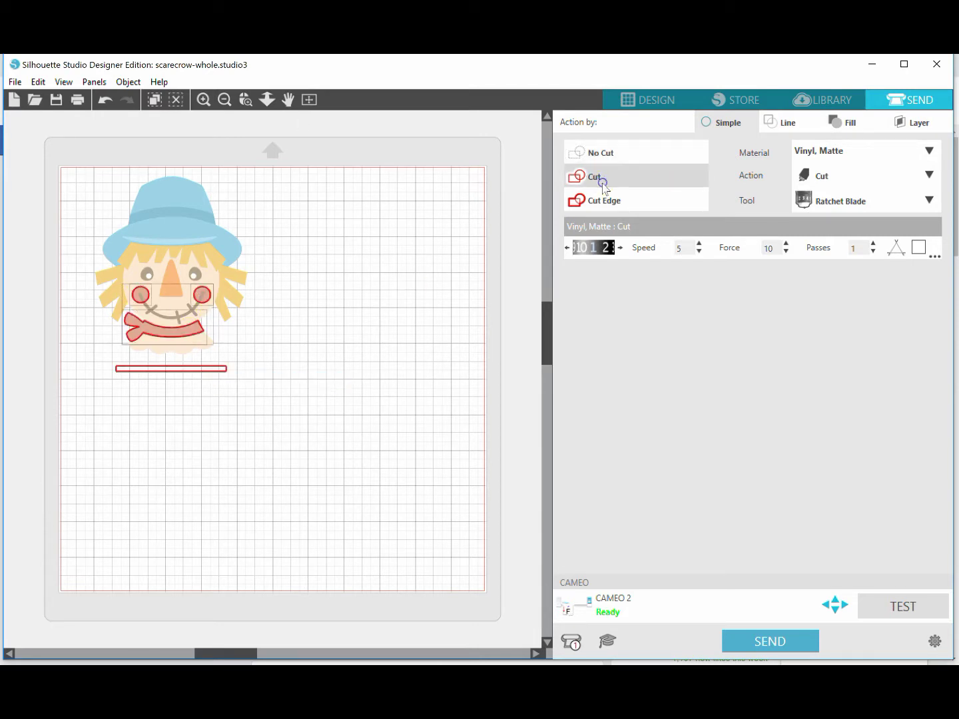
pyautogui.click(620, 249)
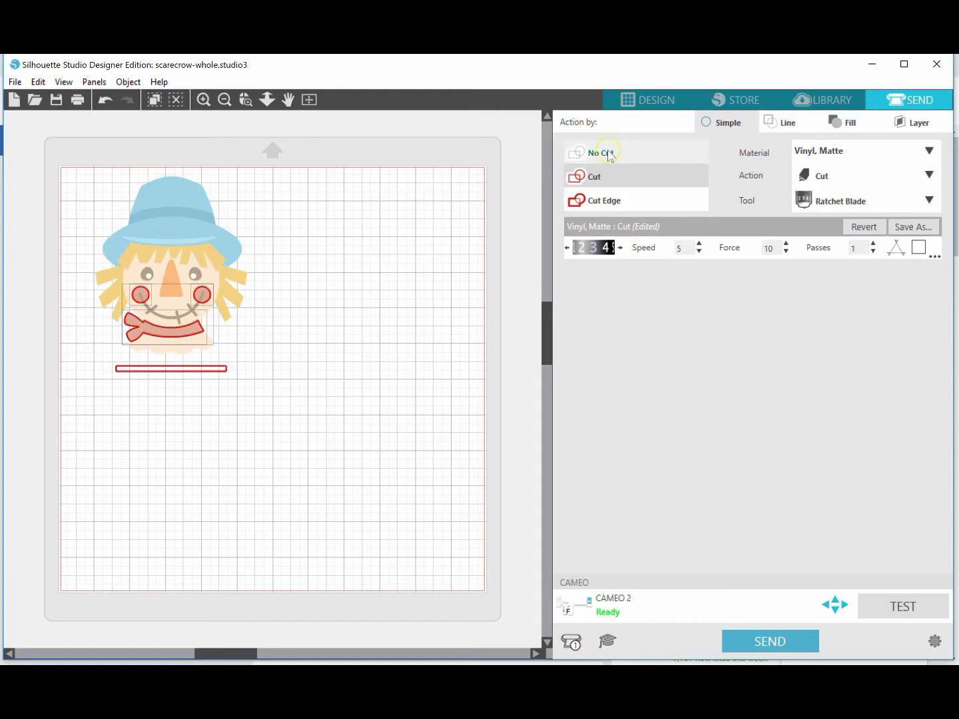
pyautogui.click(173, 286)
pyautogui.click(567, 179)
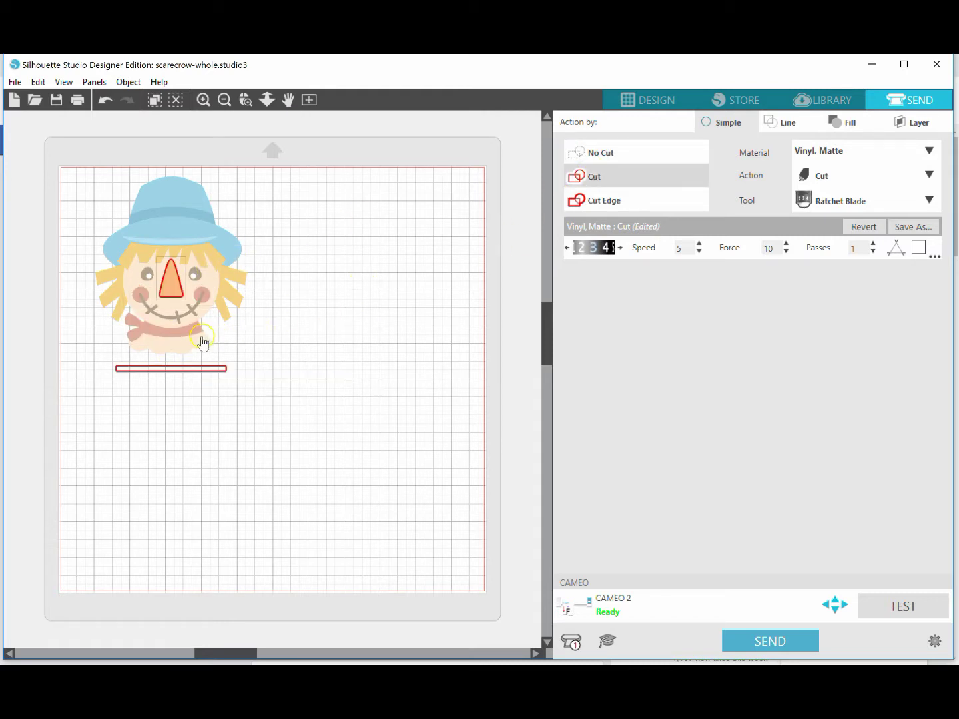
pyautogui.click(601, 153)
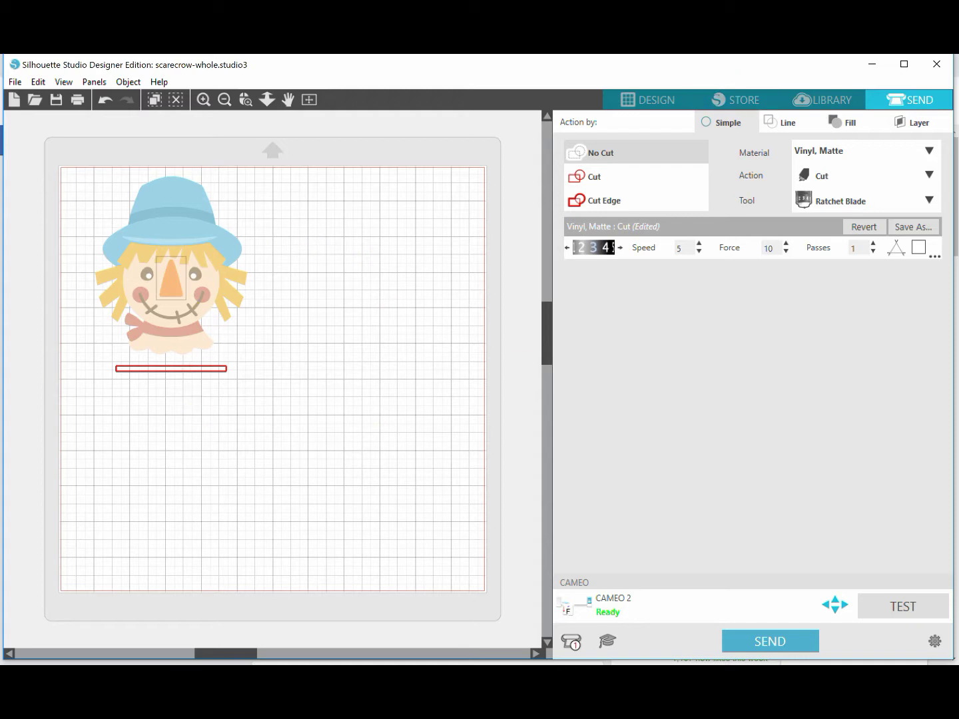
# Duplicate the thin rectangle and move the copy together with the orange nose to the lower right.
pyautogui.click(647, 99)
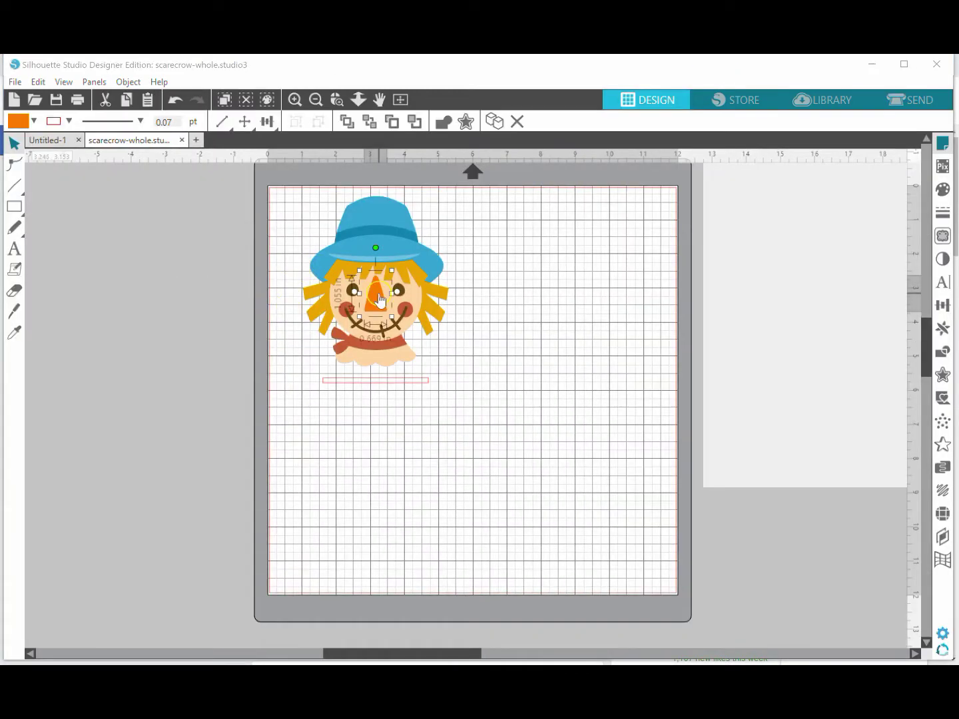
pyautogui.click(372, 389)
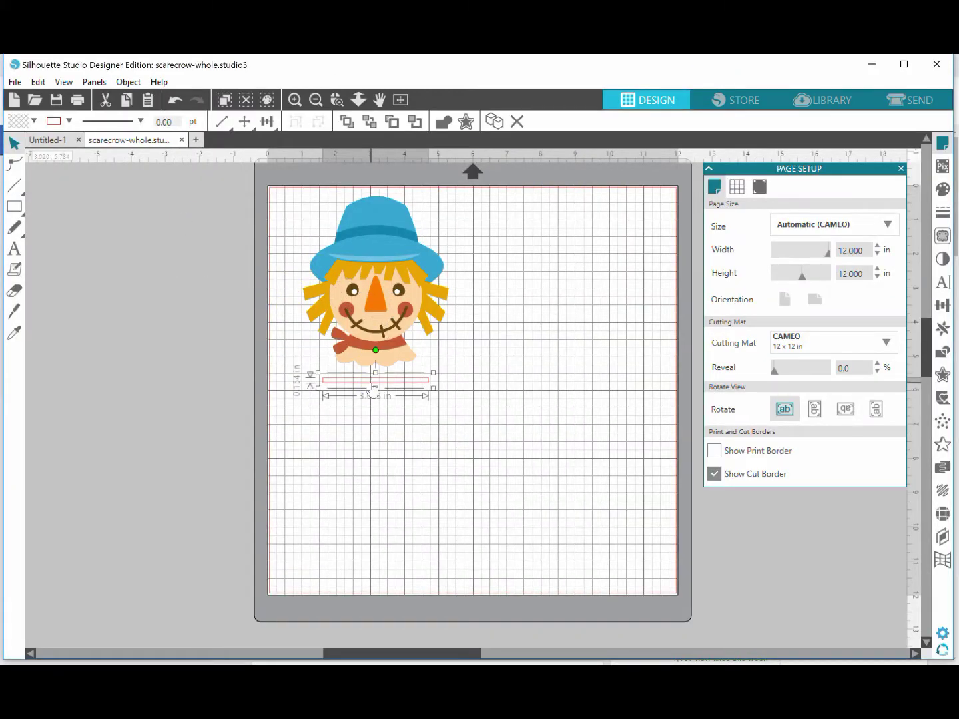
pyautogui.press('i')
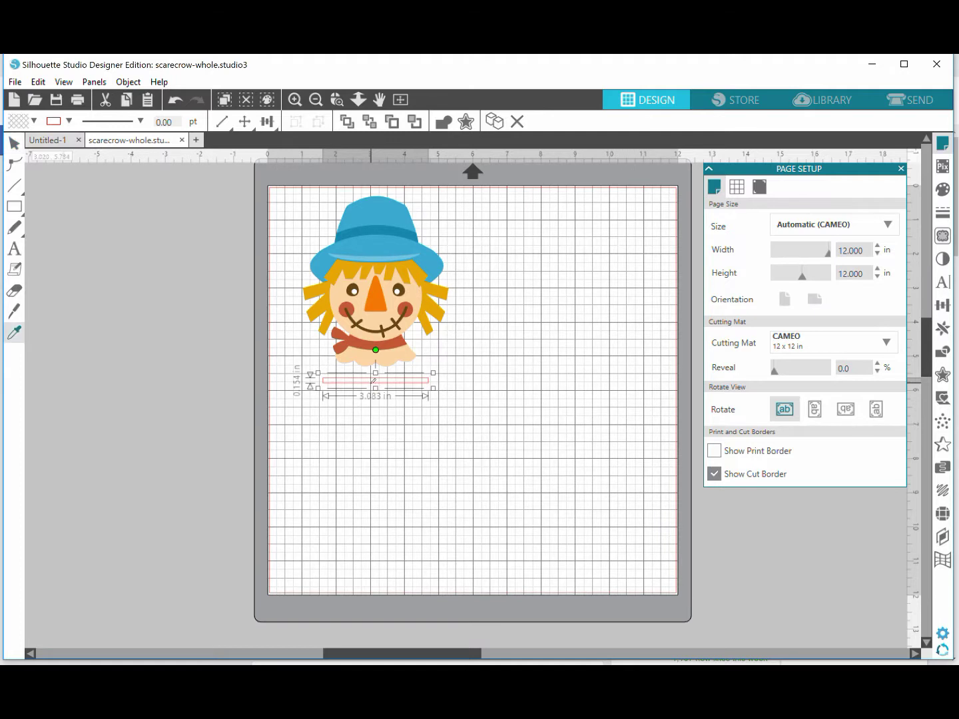
pyautogui.hotkey('ctrl', 'f')
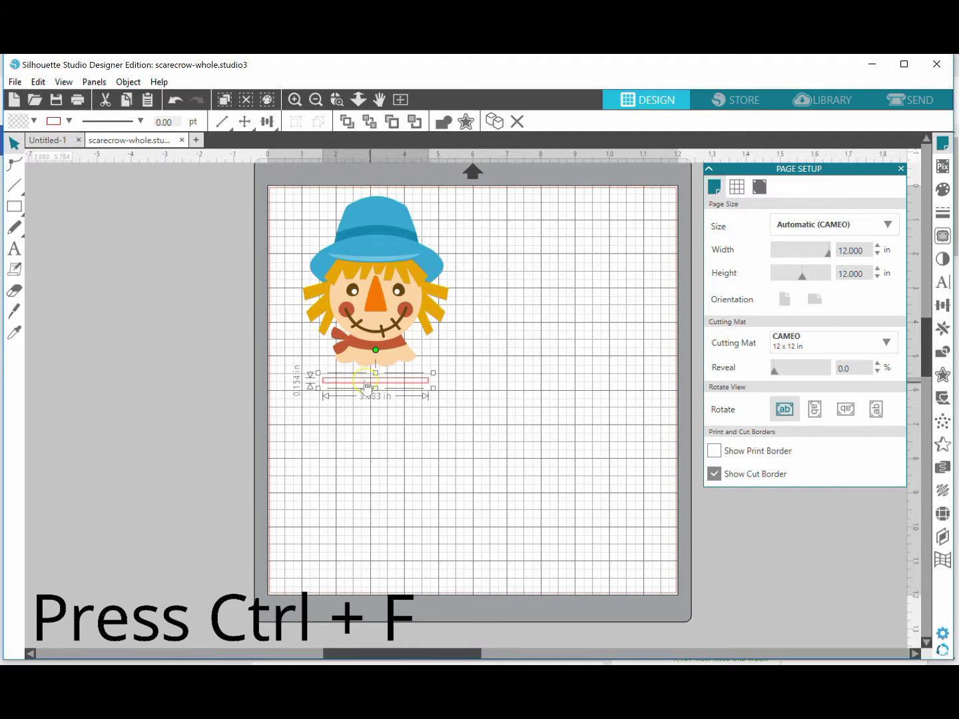
pyautogui.click(334, 384)
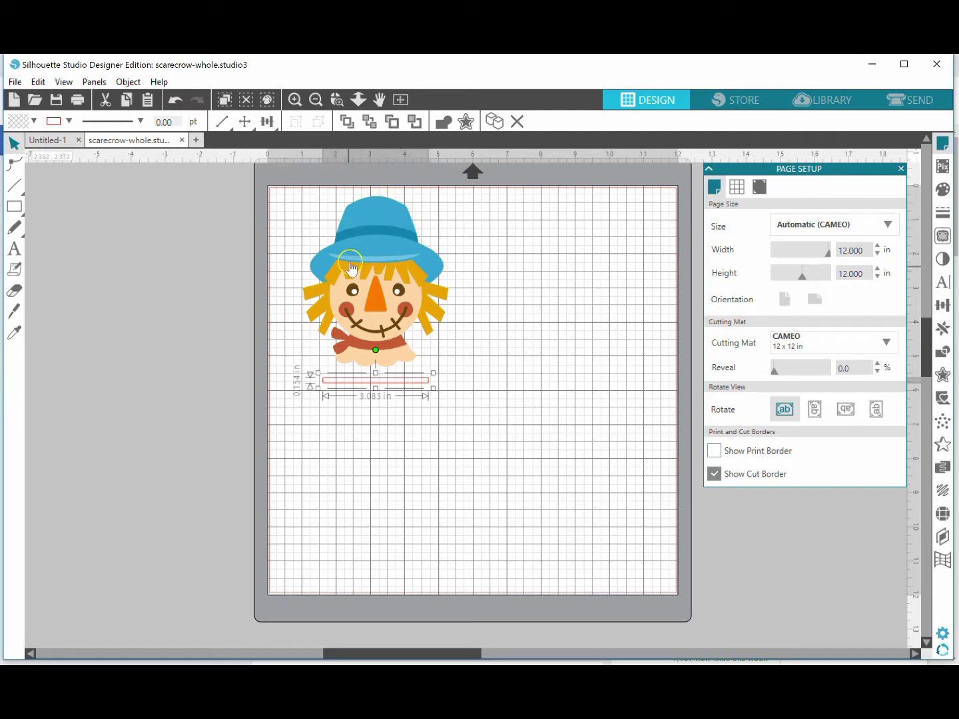
pyautogui.click(372, 347)
pyautogui.click(375, 419)
pyautogui.click(376, 387)
pyautogui.keyDown('shift'); pyautogui.click(377, 297); pyautogui.keyUp('shift')
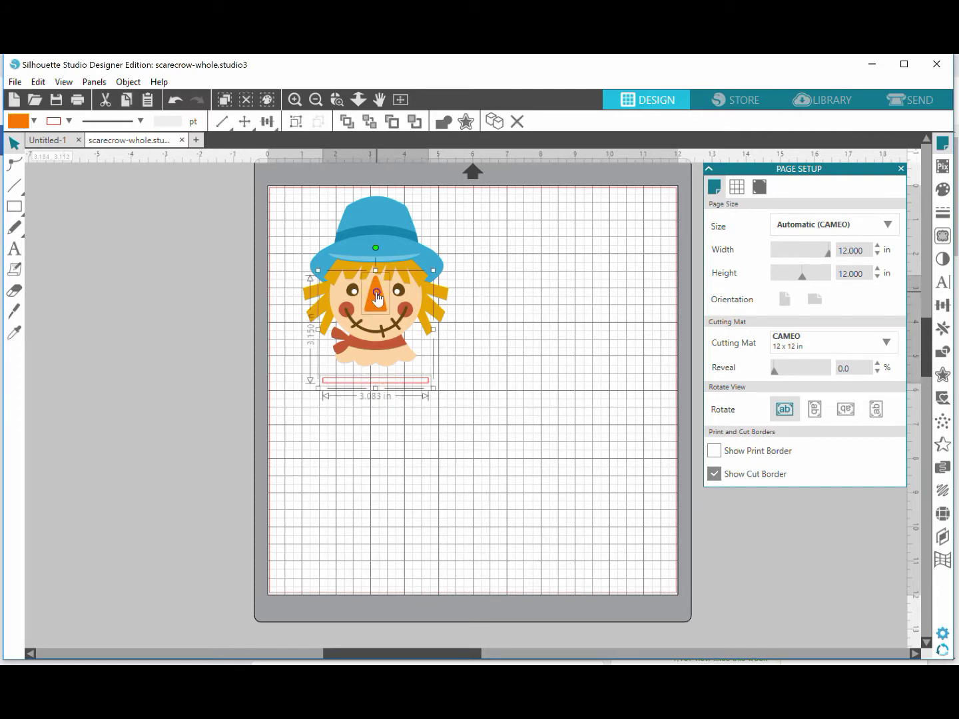
pyautogui.moveTo(377, 297); pyautogui.dragTo(604, 489)
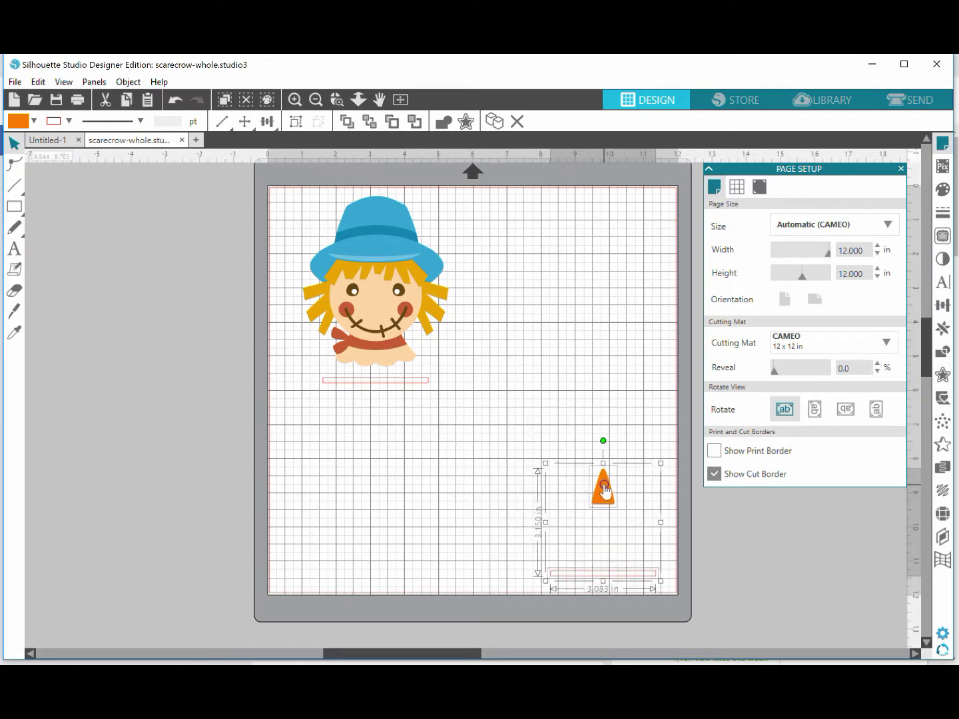
# Duplicate the rectangle again and move it with the blue hat to the upper right.
pyautogui.click(373, 383)
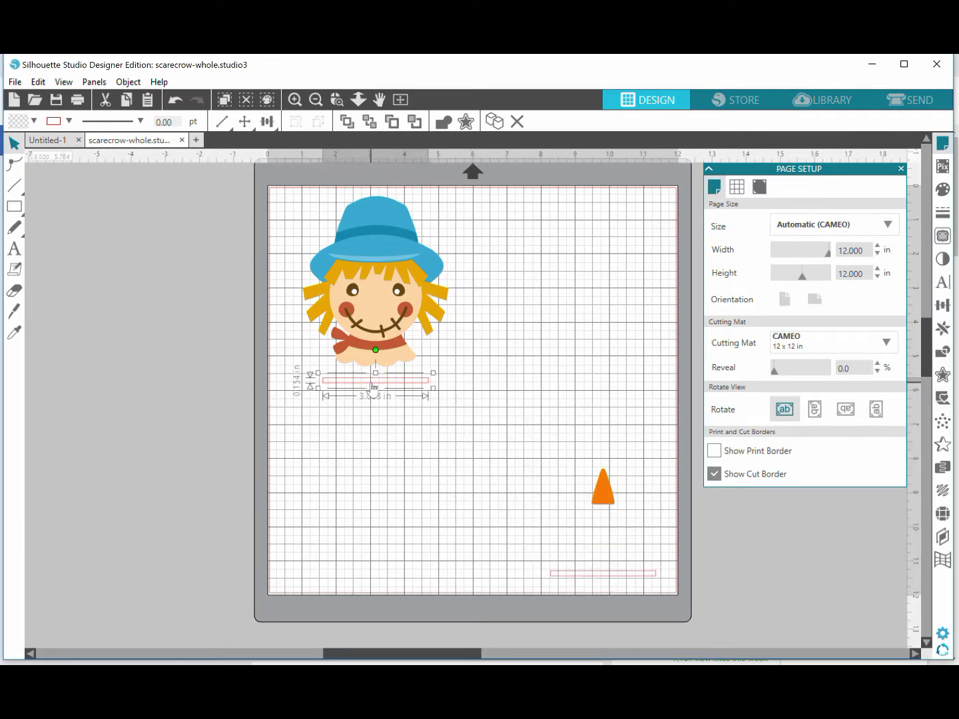
pyautogui.press('i')
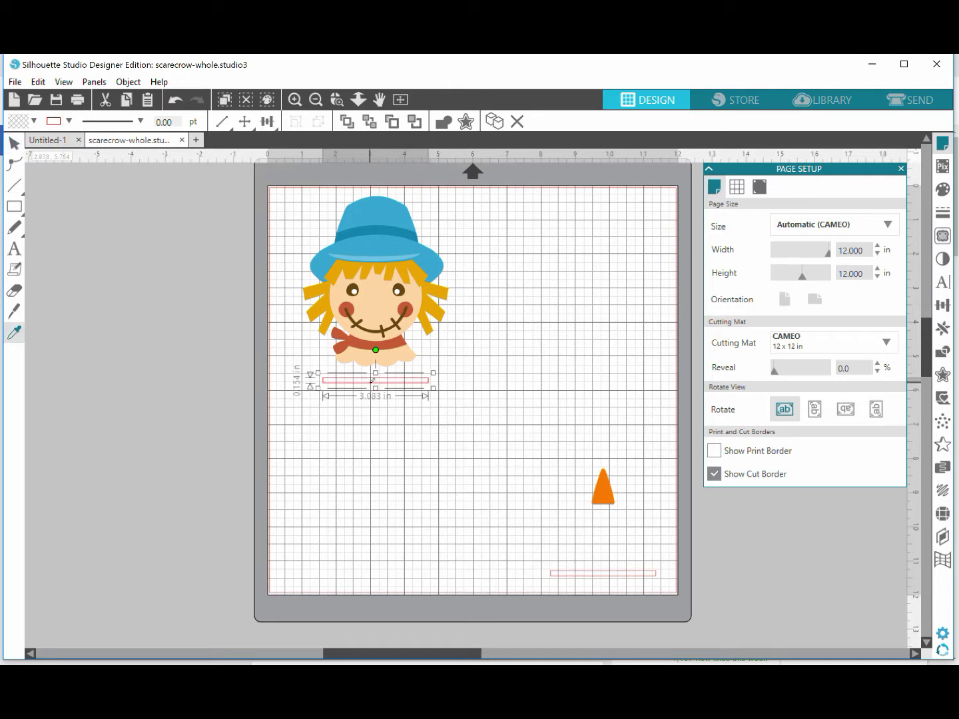
pyautogui.press('v')
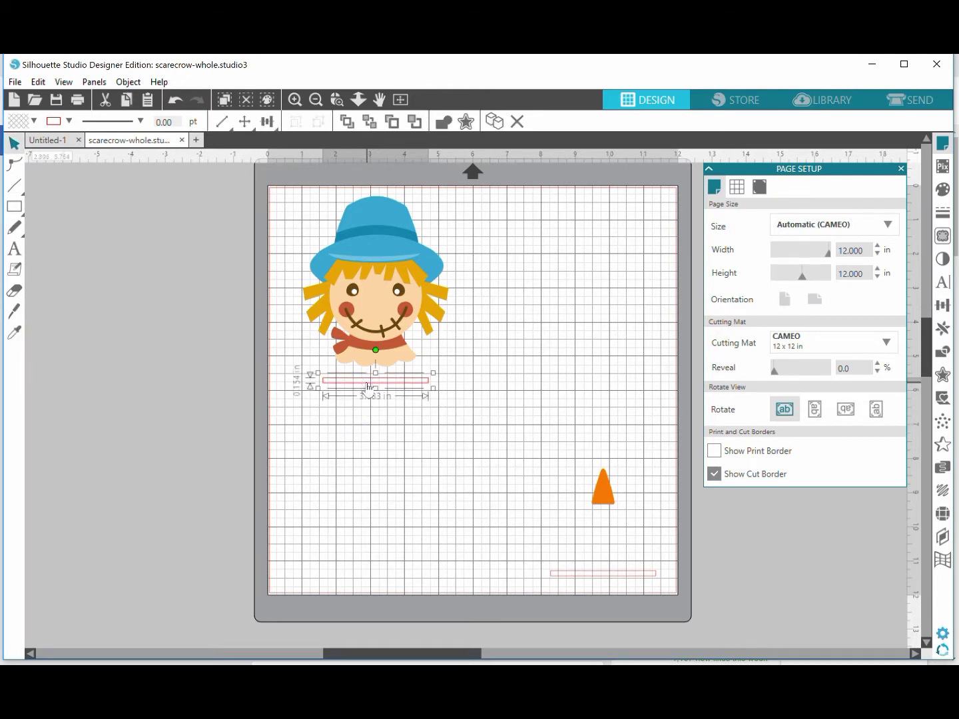
pyautogui.keyDown('shift'); pyautogui.click(366, 245); pyautogui.keyUp('shift')
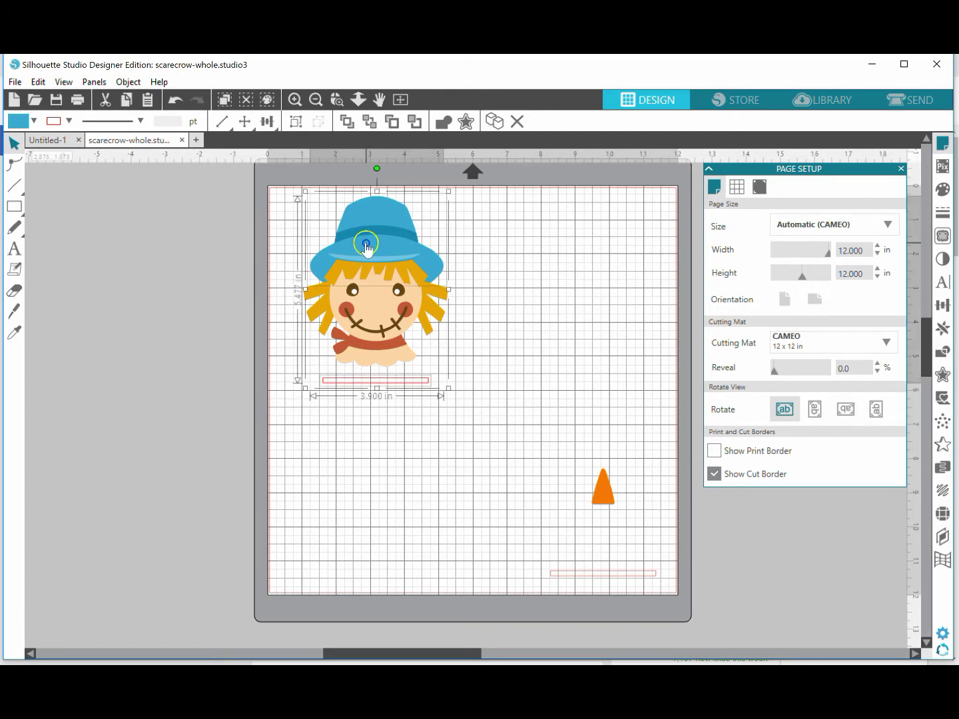
pyautogui.moveTo(366, 245); pyautogui.dragTo(582, 255)
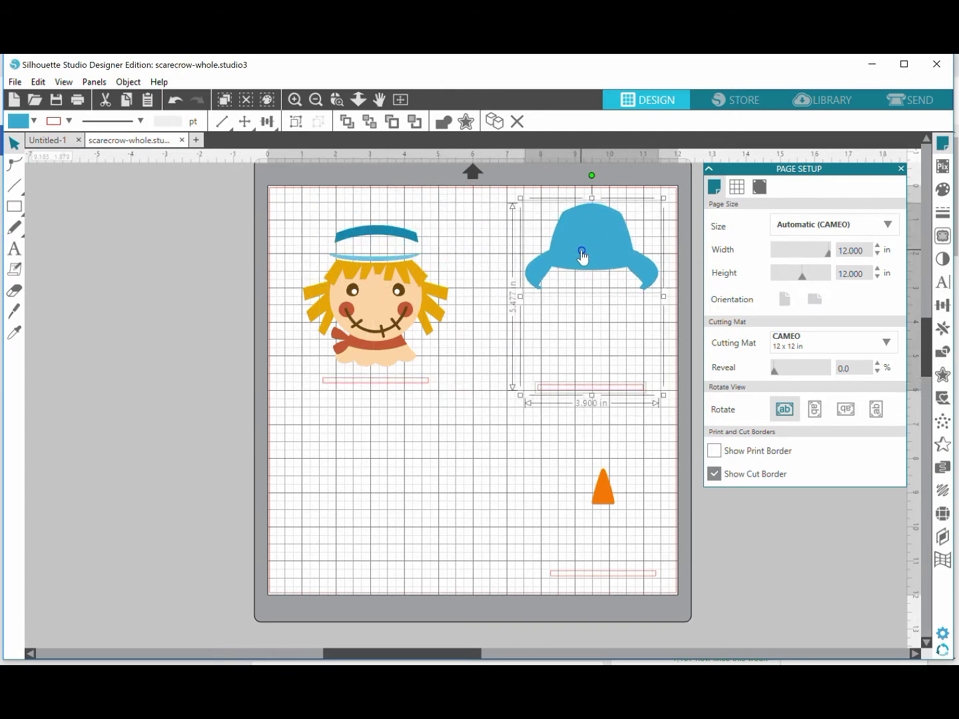
# Mark the blue hat, orange nose and scarecrow face as Cut, then go back to Design.
pyautogui.click(912, 100)
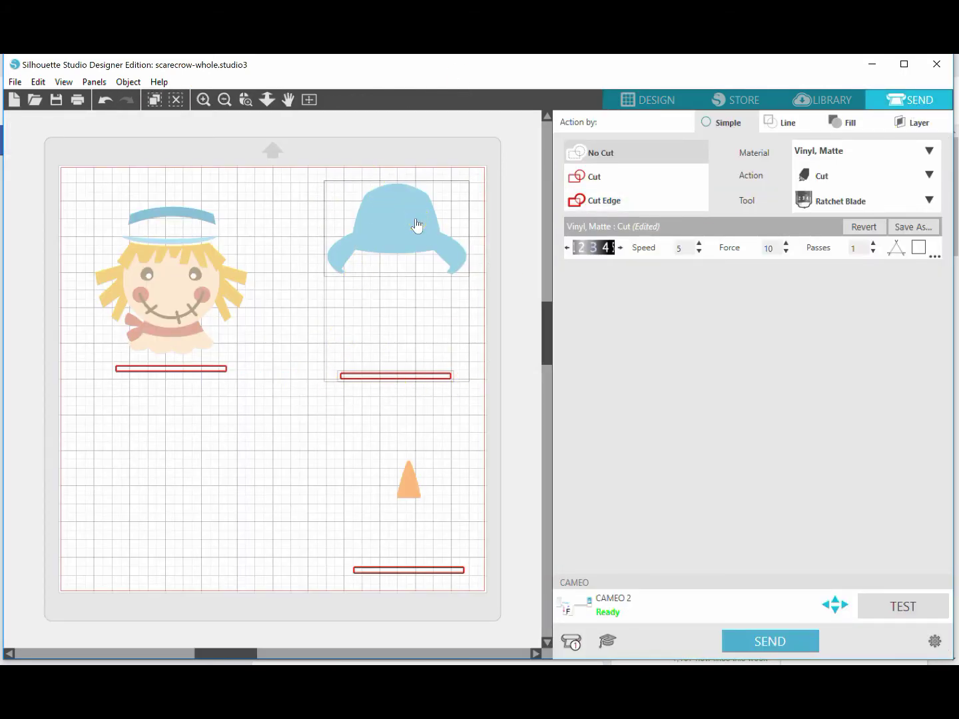
pyautogui.click(593, 176)
pyautogui.click(403, 228)
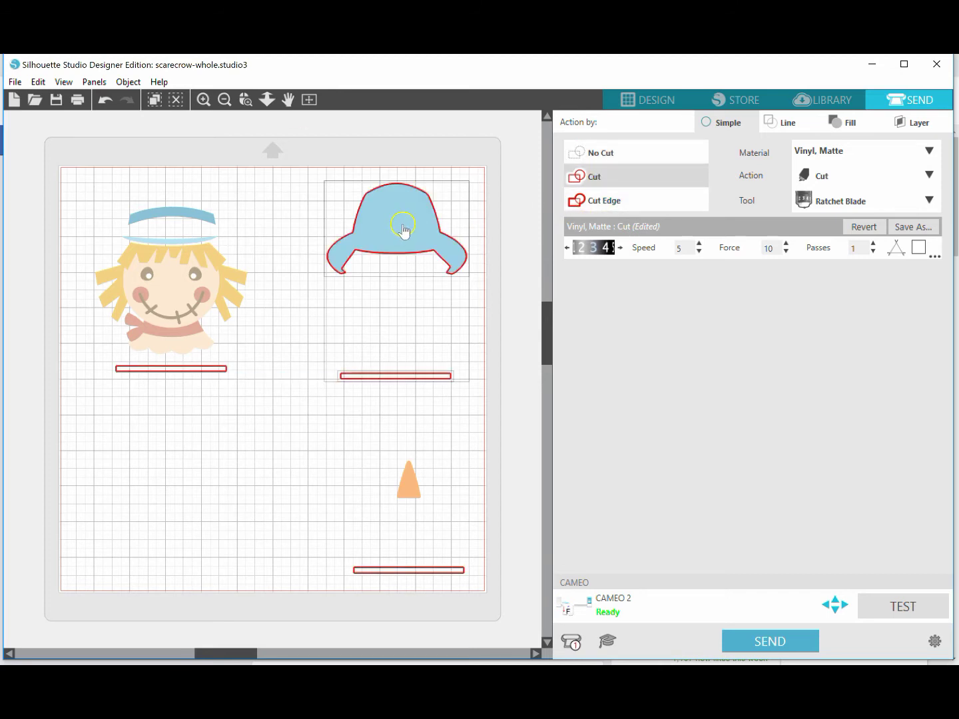
pyautogui.click(407, 479)
pyautogui.click(593, 177)
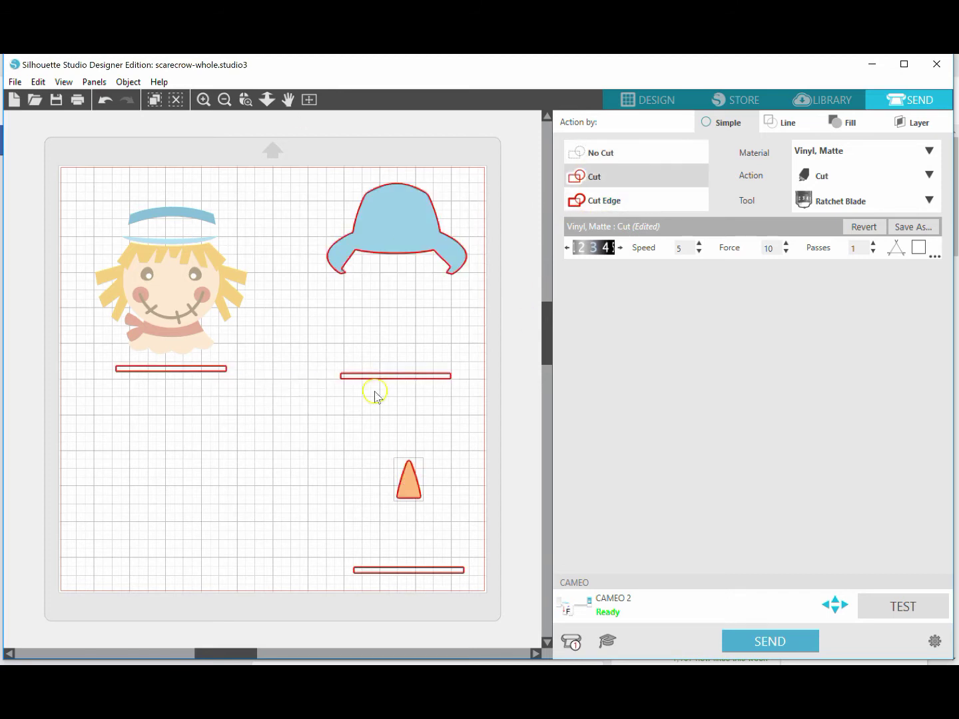
pyautogui.click(169, 287)
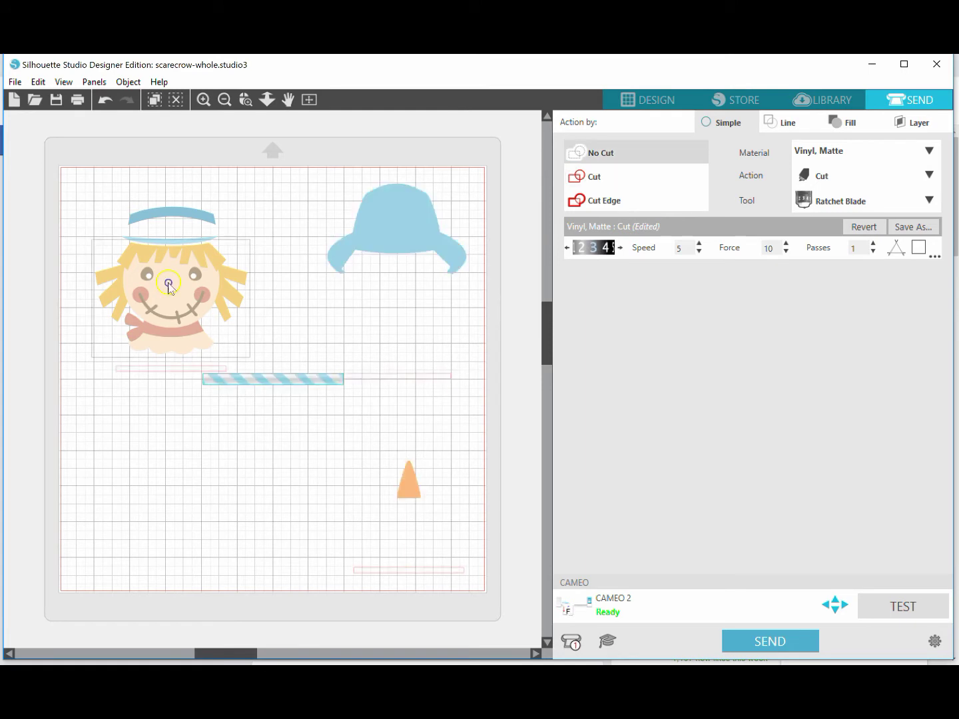
pyautogui.click(593, 176)
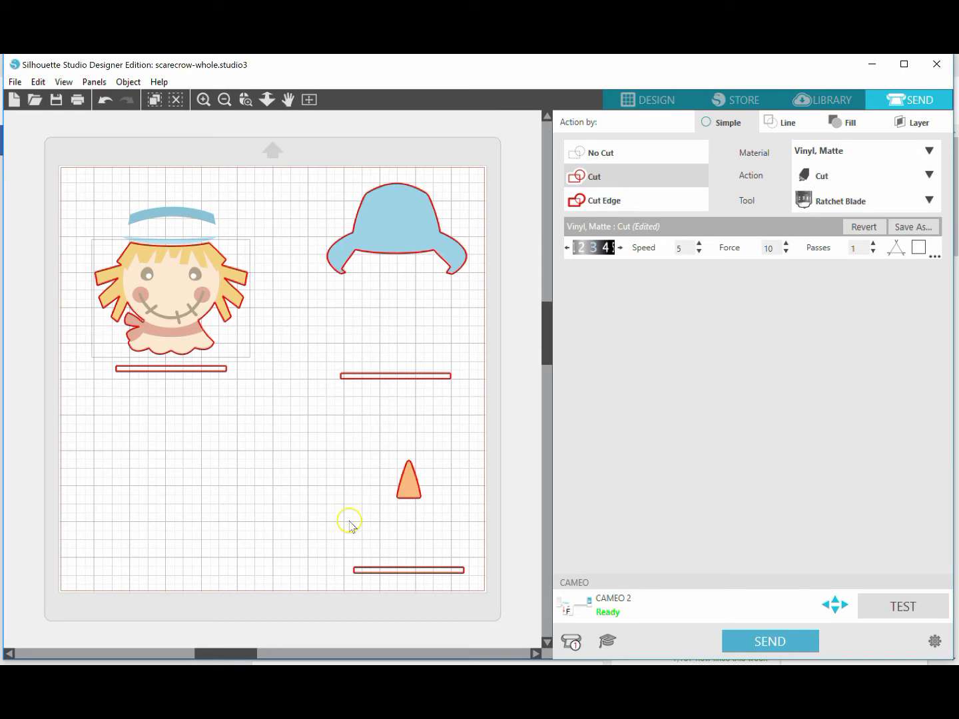
pyautogui.click(632, 100)
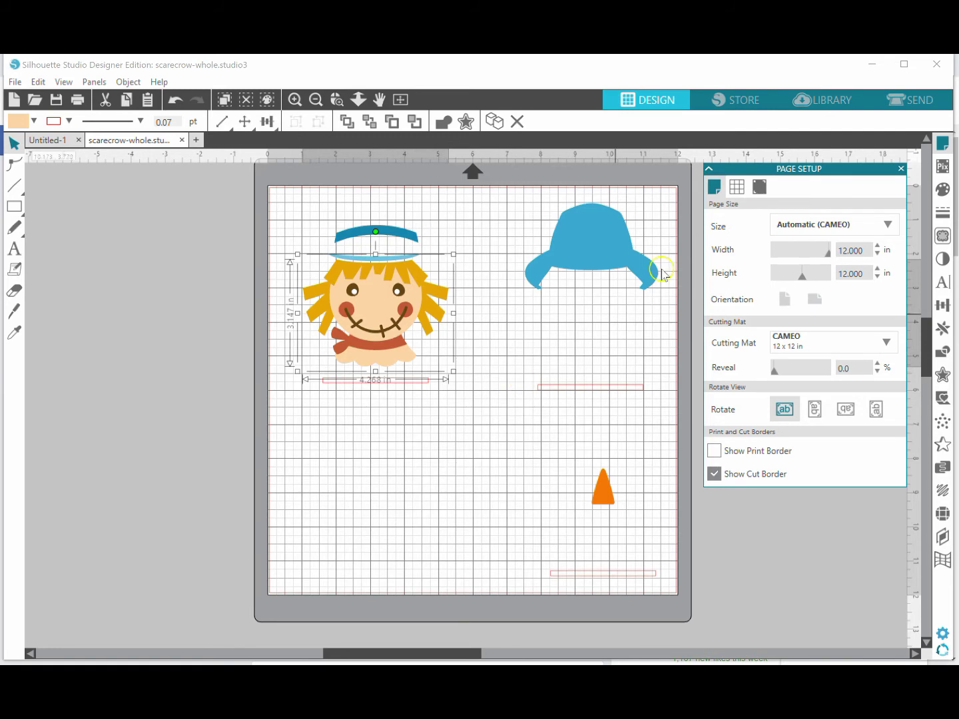
pyautogui.click(232, 533)
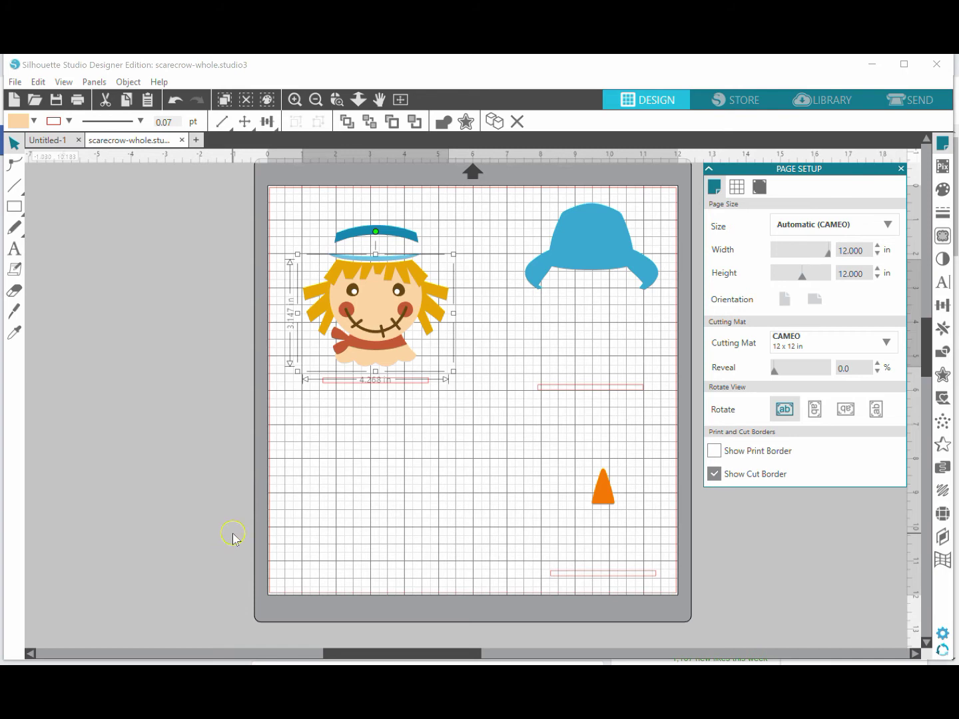